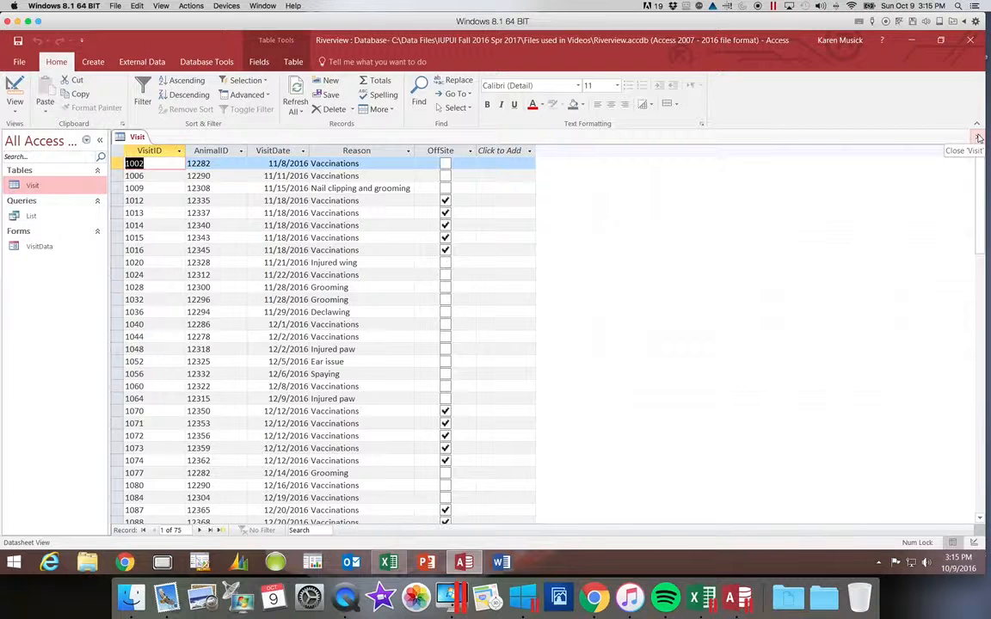
Review the List query, the VisitData form and the Visit table one after another, closing each when done
click(978, 138)
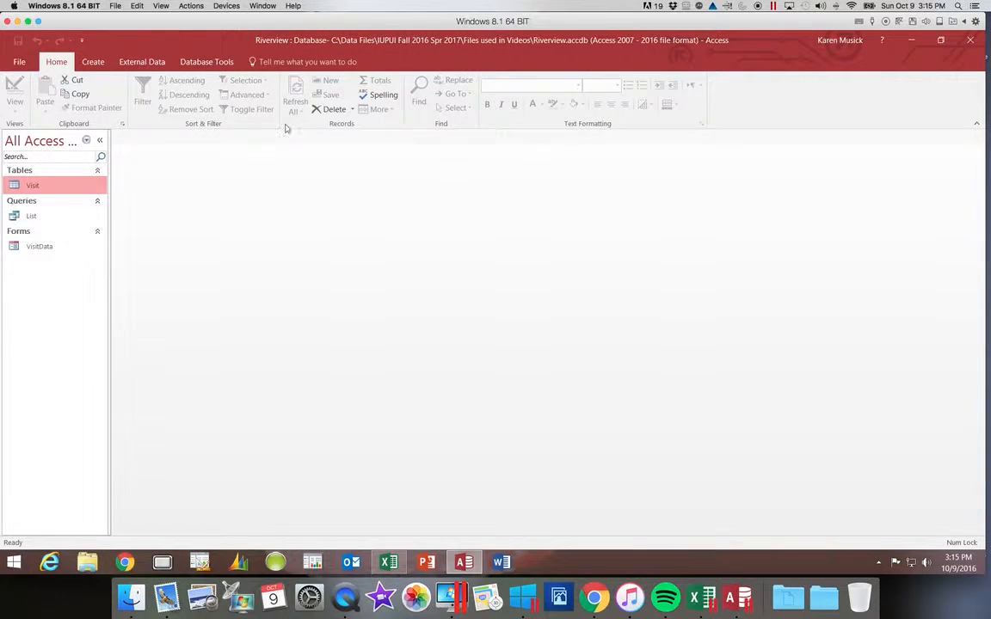
double_click(31, 219)
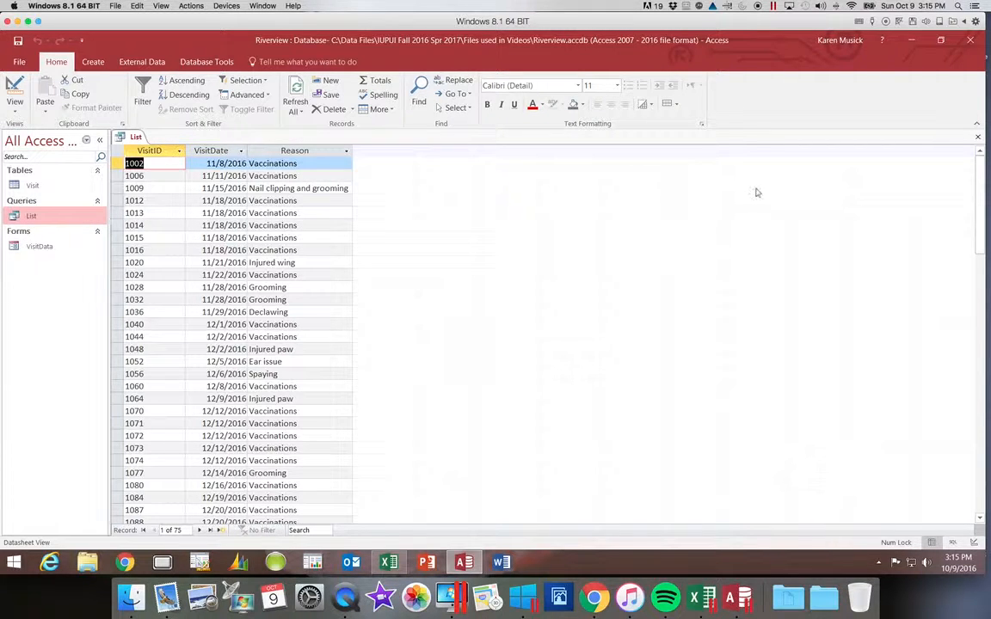
click(975, 139)
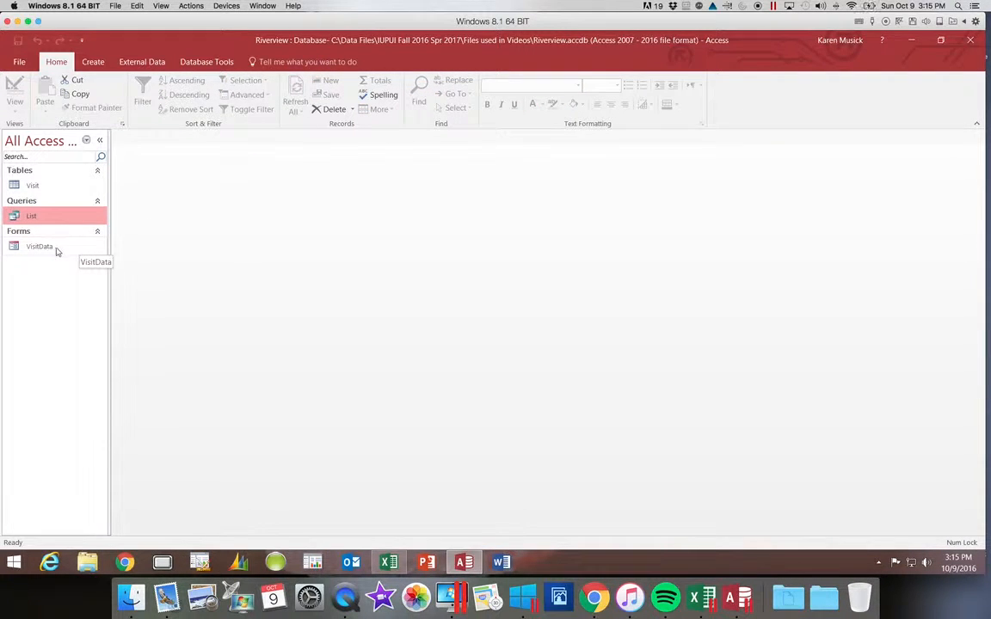
double_click(53, 246)
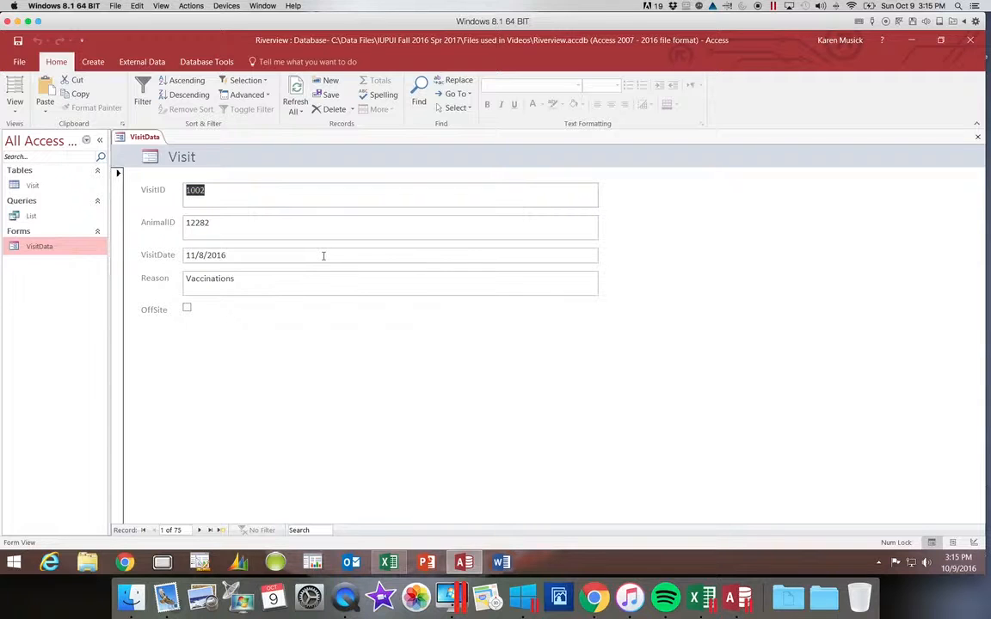
click(978, 138)
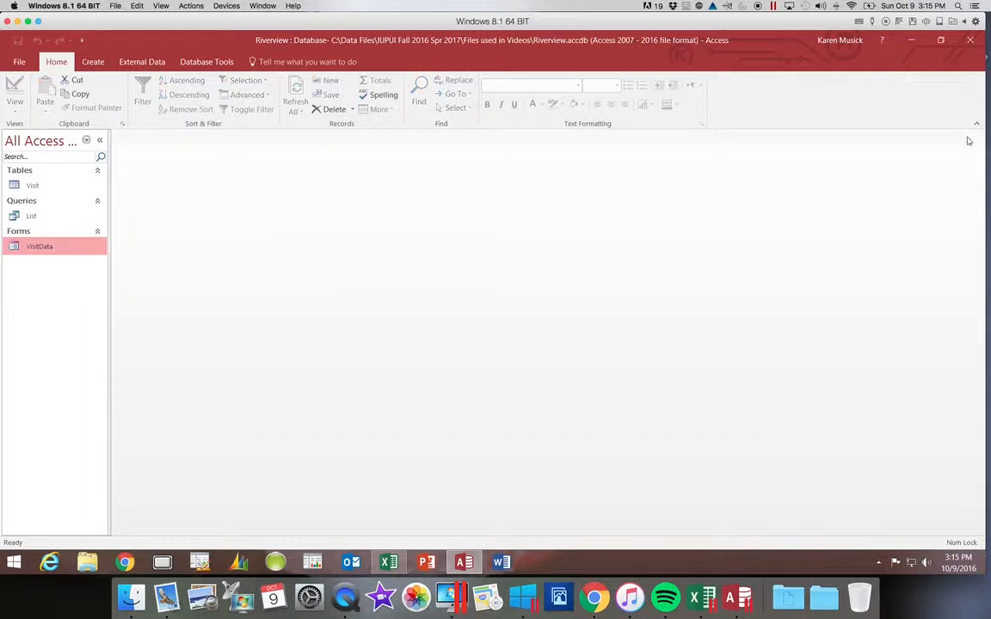
double_click(33, 185)
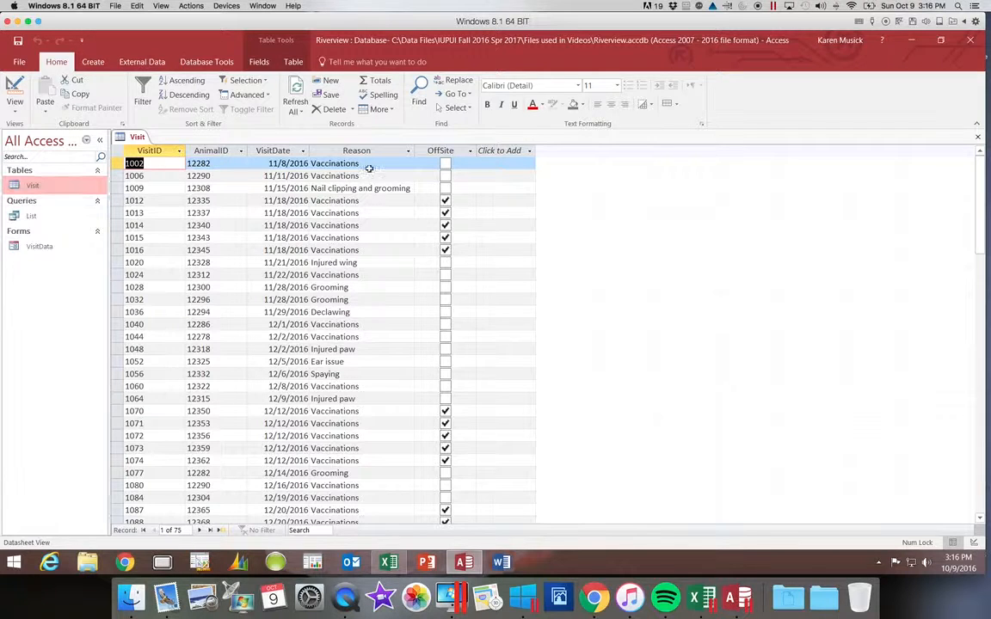
click(978, 138)
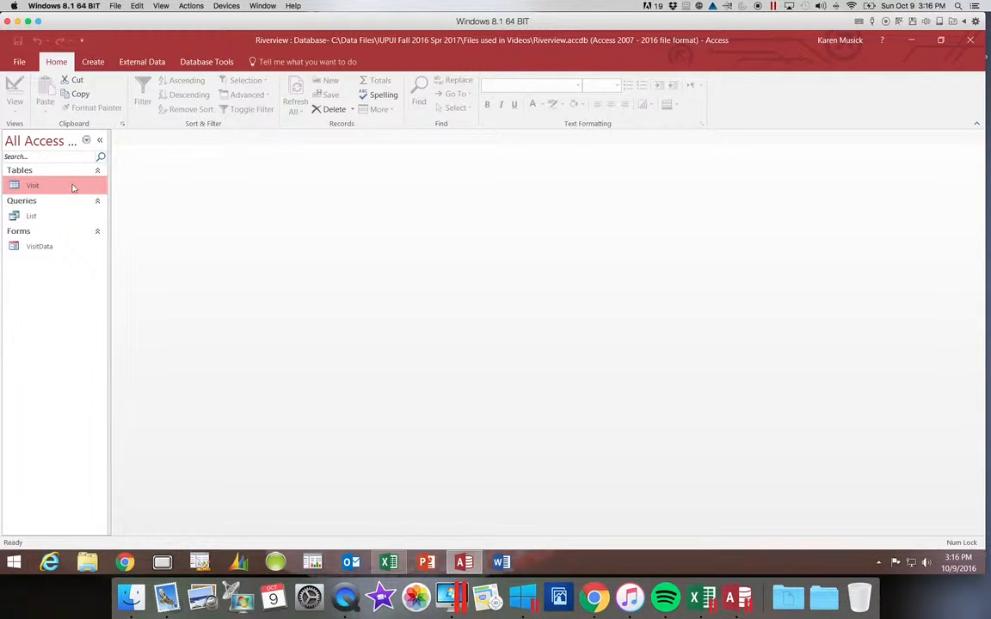
Create a basic report from the List query and close it without saving
click(35, 218)
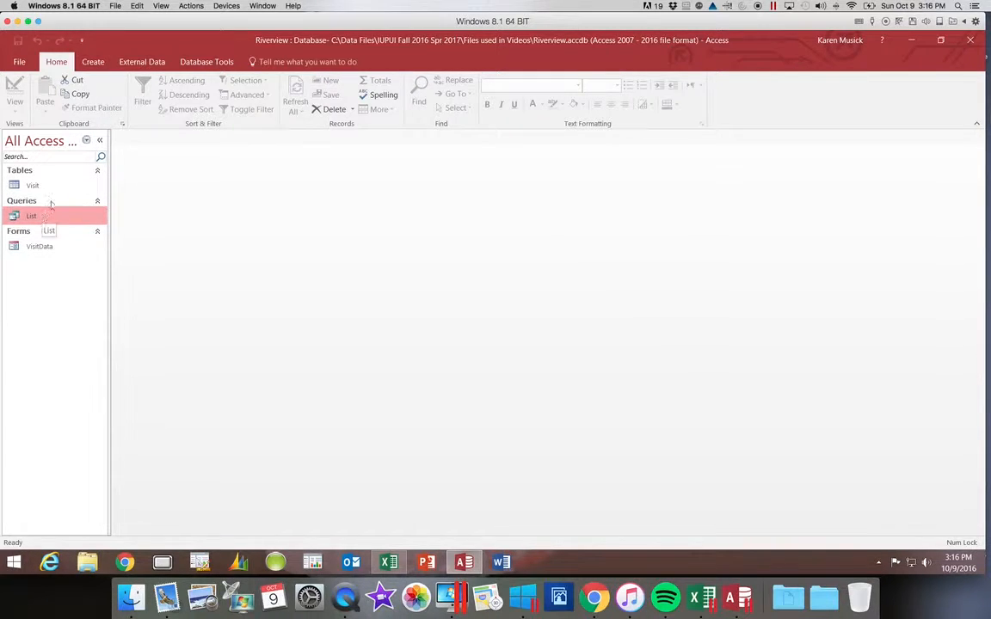
click(94, 62)
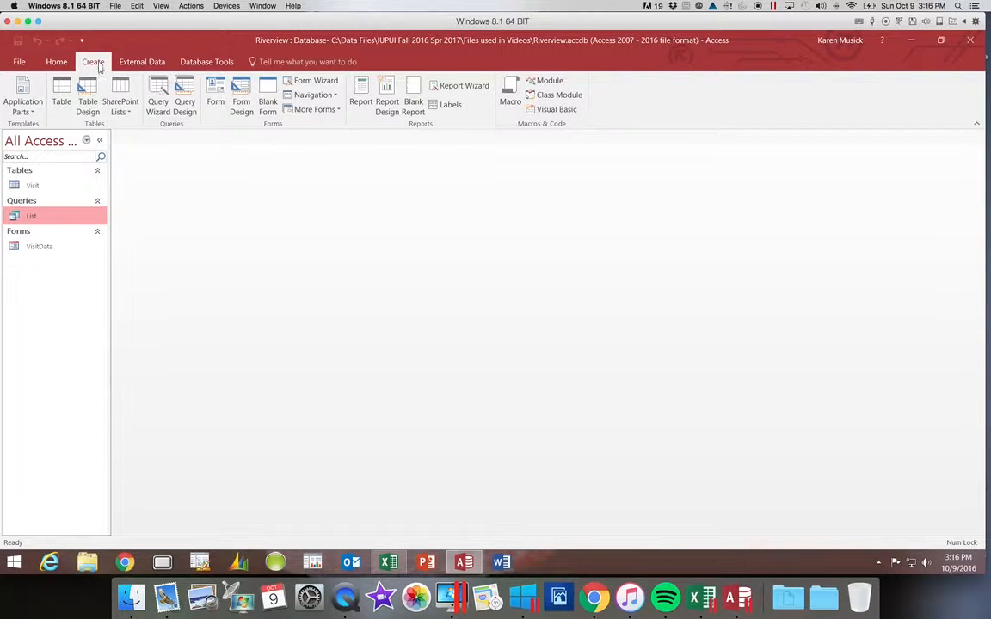
click(360, 105)
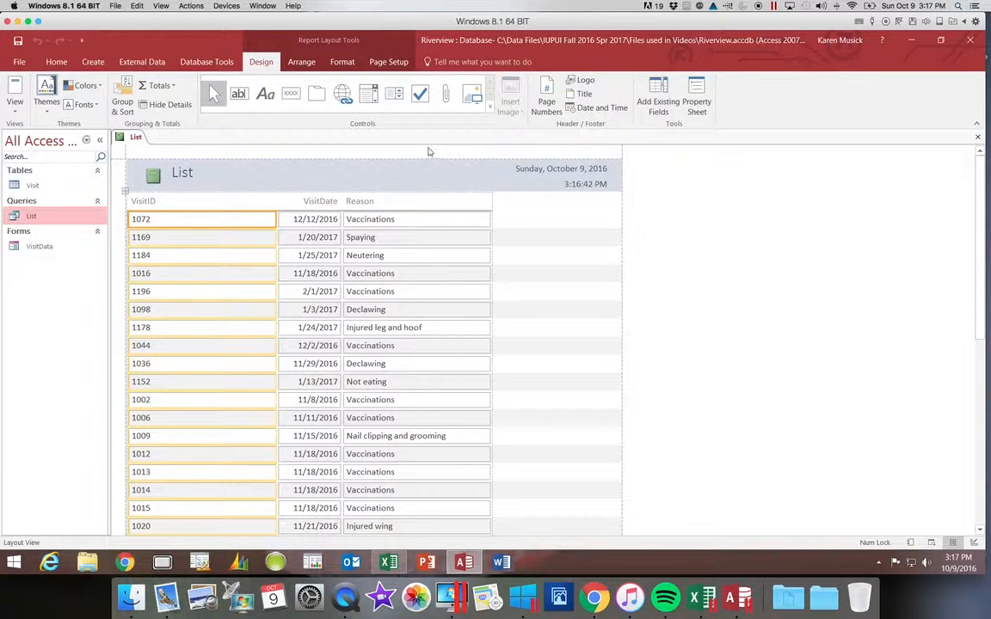
click(978, 138)
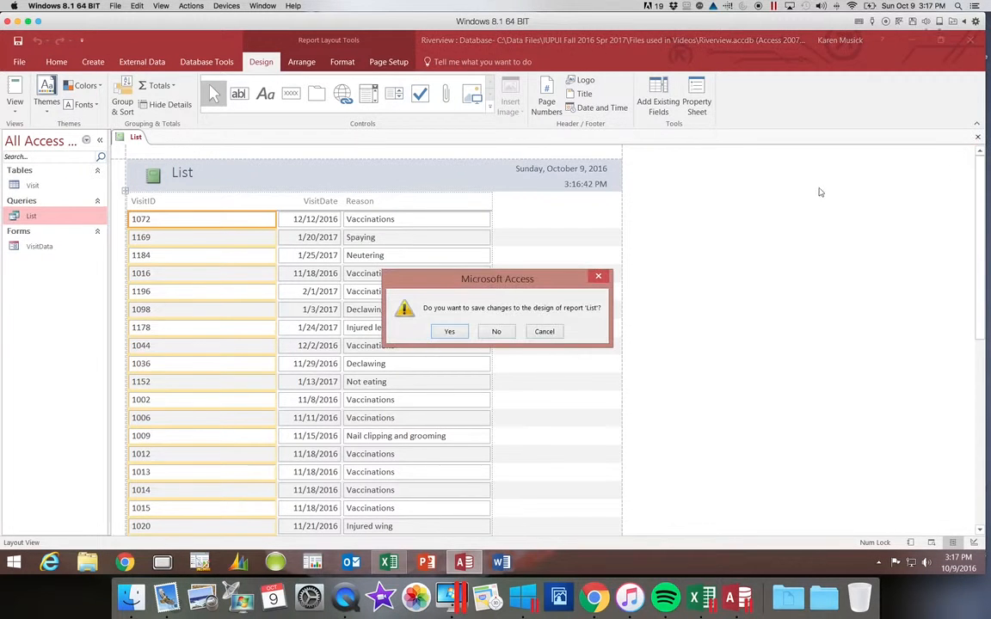
click(497, 332)
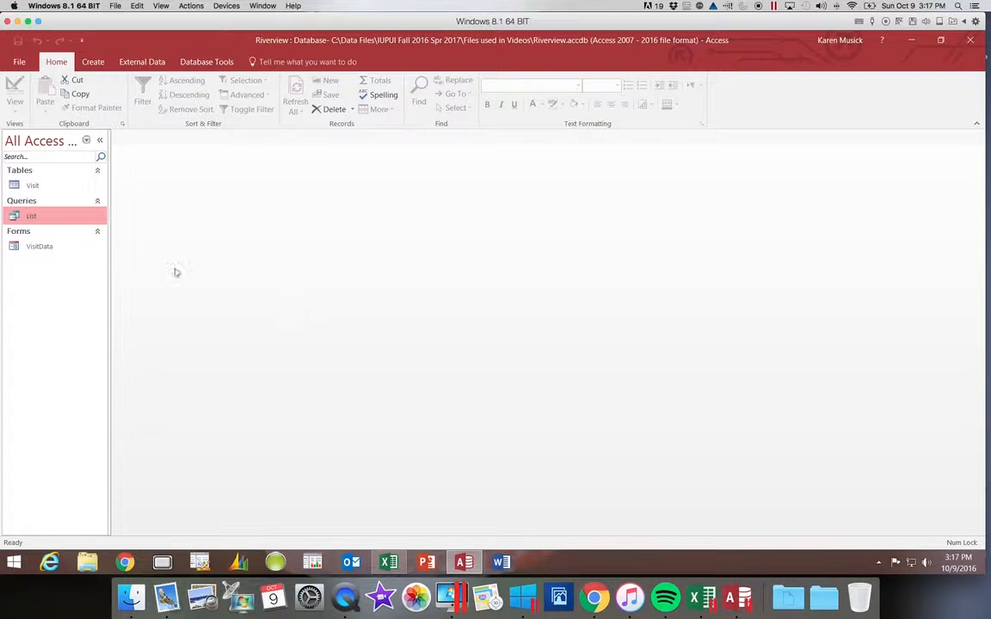
Create a basic report from the Visit table with the Report tool
click(36, 186)
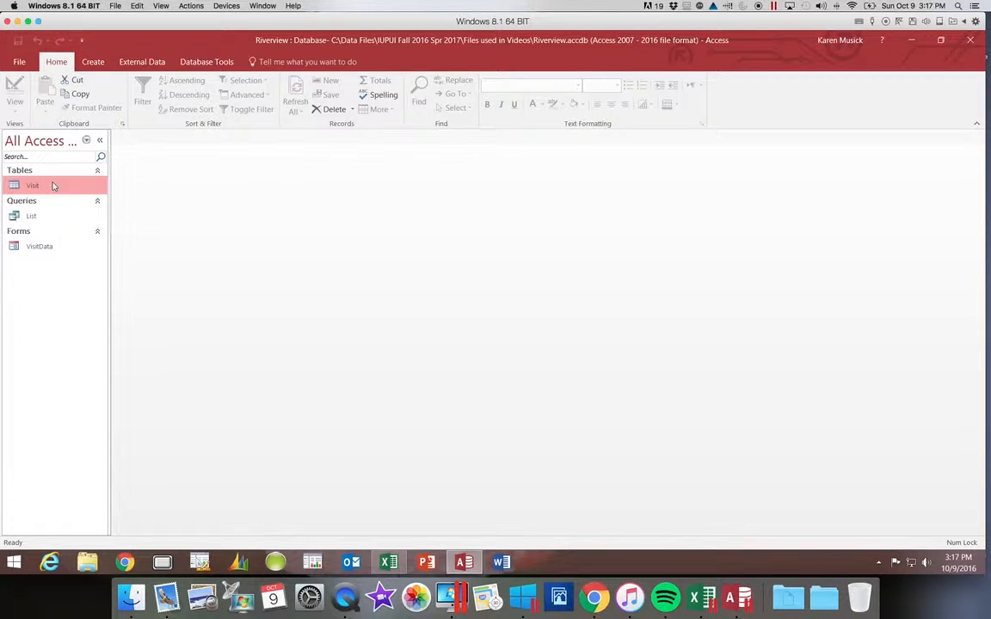
click(100, 64)
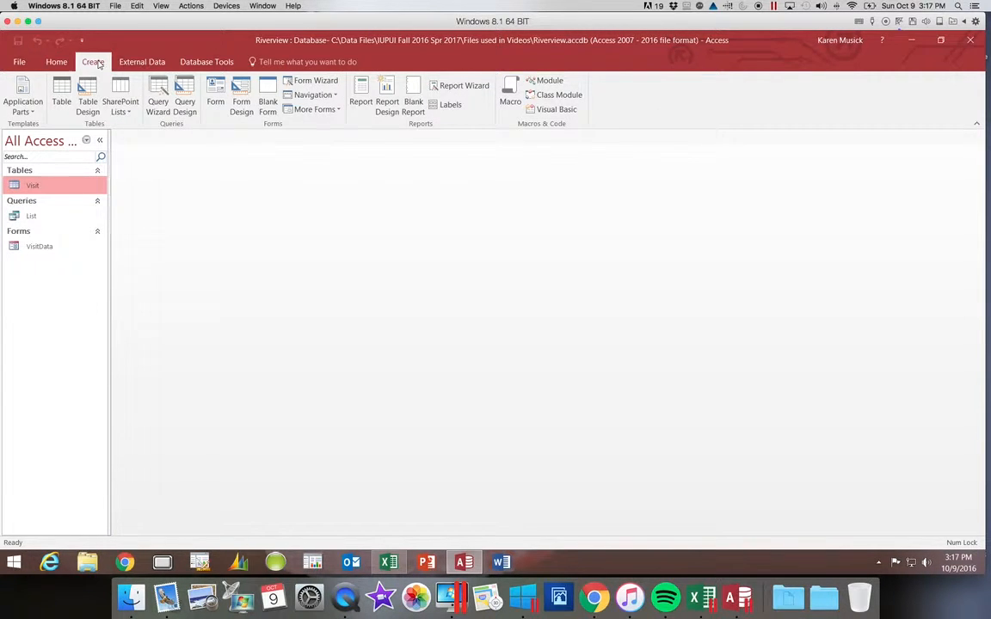
click(363, 86)
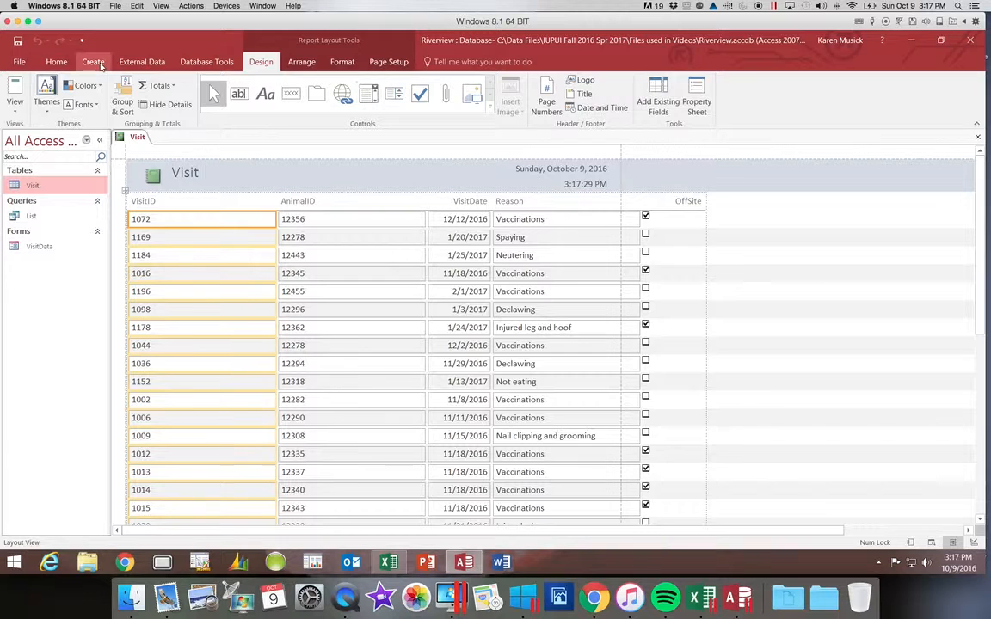
click(16, 109)
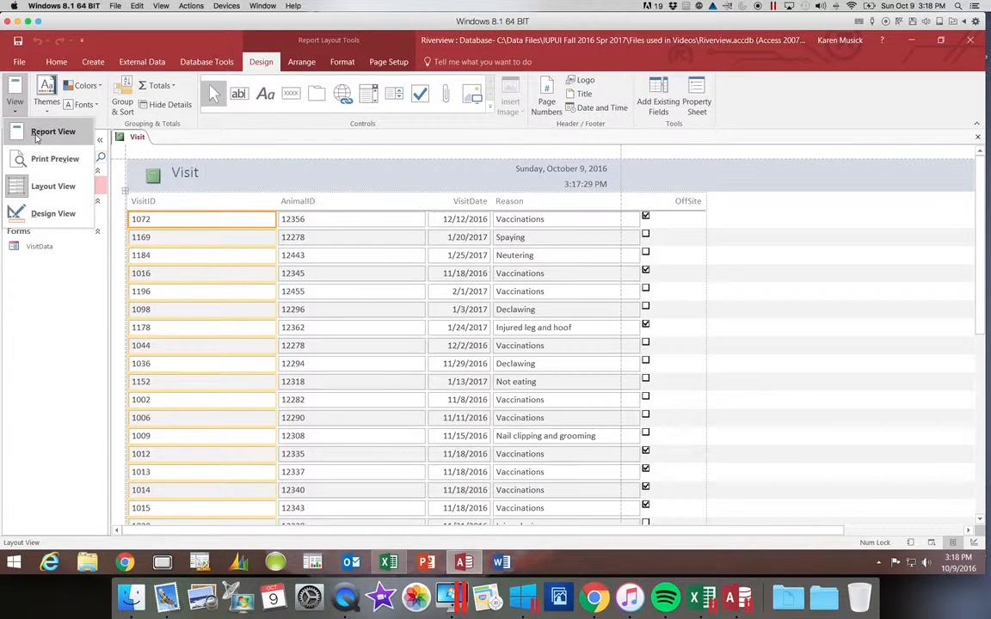
Narrow the report's VisitID and AnimalID columns so they closely fit their values and all fields stay within the page width
click(222, 199)
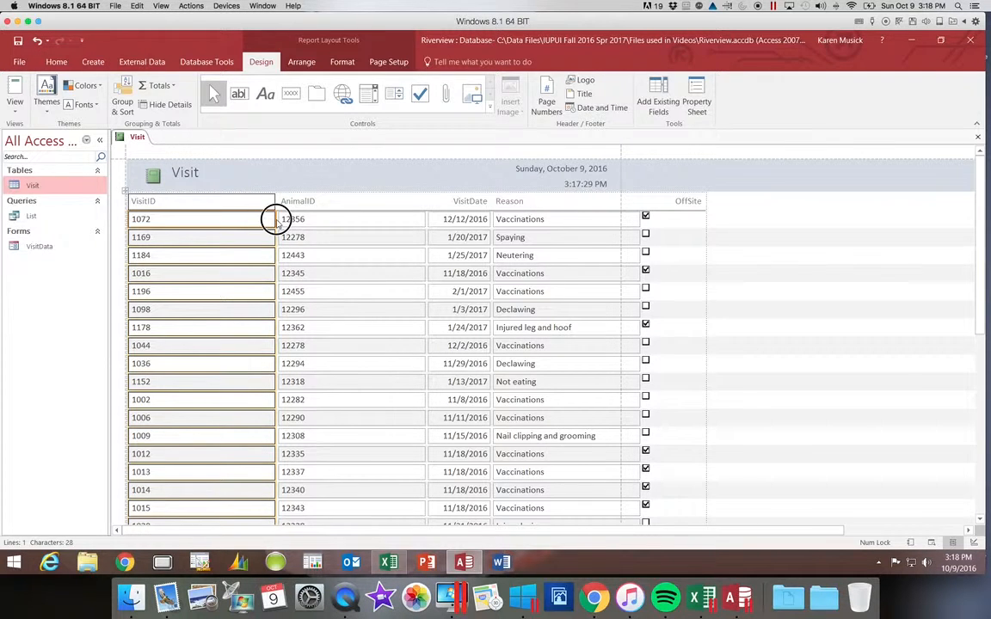
drag(275, 221, 187, 219)
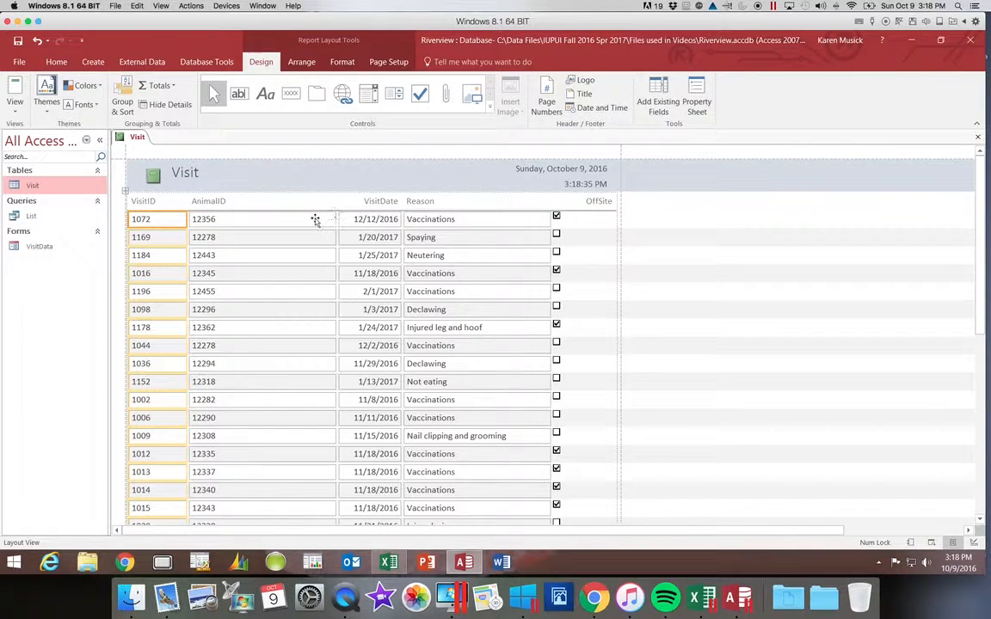
click(315, 221)
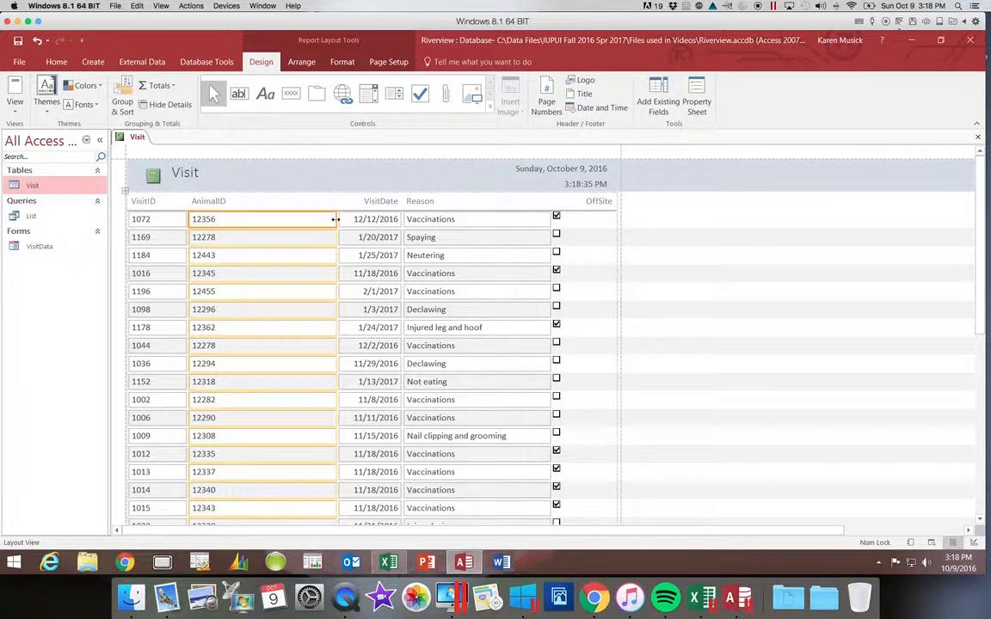
drag(336, 219, 251, 219)
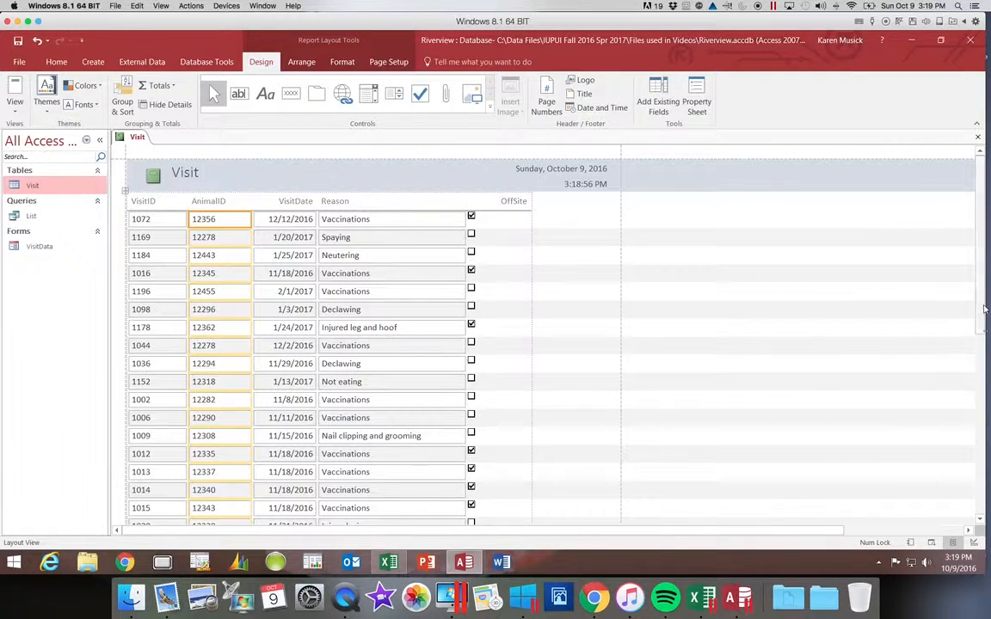
Move the page number control at the end of the report inward so it sits just inside the page's dashed edge
drag(986, 311, 979, 526)
drag(979, 392, 975, 505)
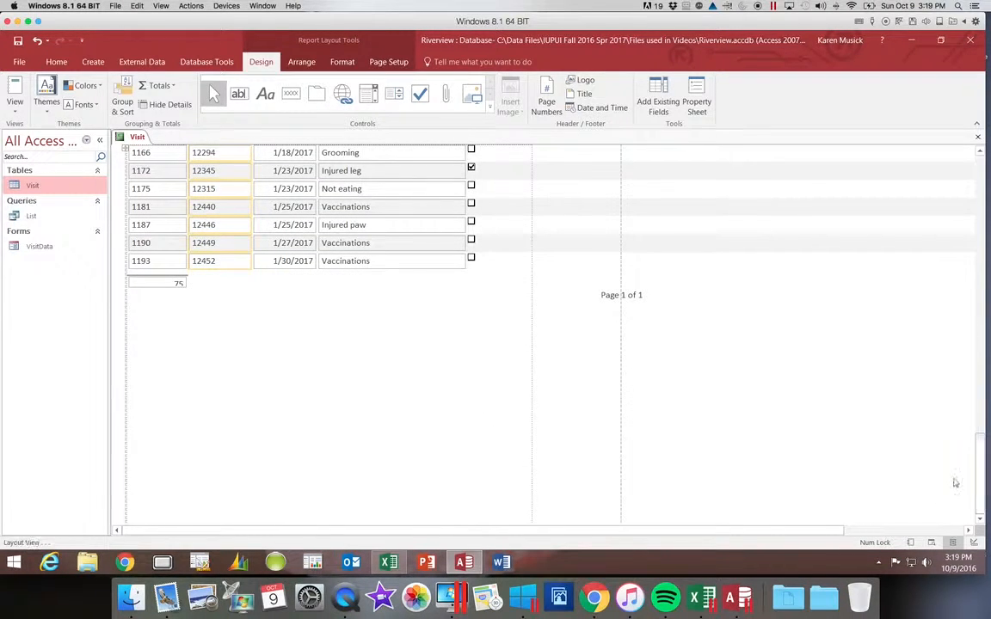
click(615, 297)
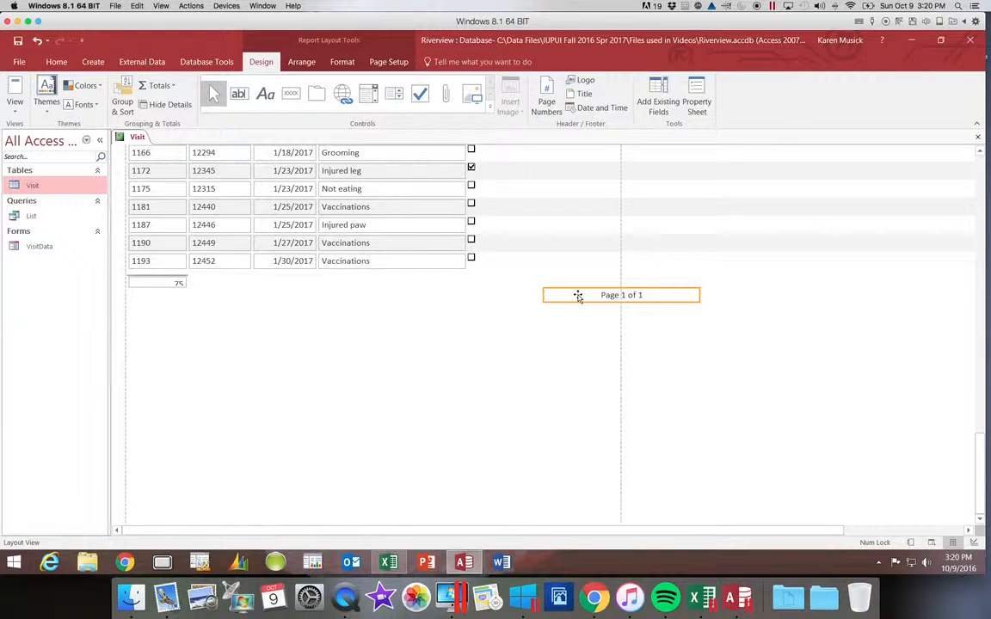
drag(577, 295, 503, 295)
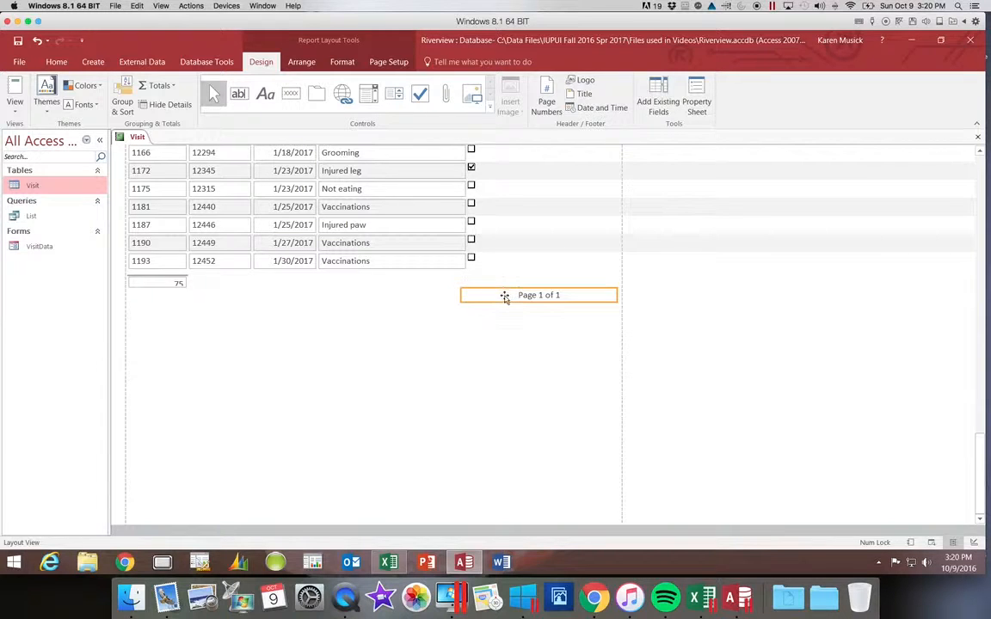
click(505, 297)
key(Left)
key(Left)
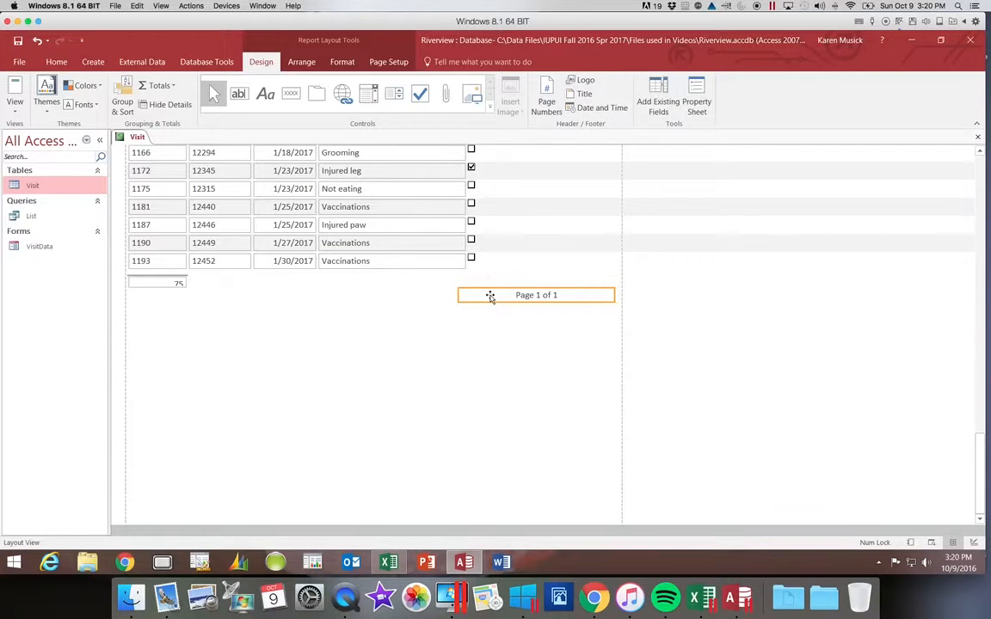
key(Left)
key(Right)
key(Right)
key(Right)
key(Right)
mouse_move(508, 298)
mouse_down()
mouse_move(505, 326)
mouse_move(511, 299)
mouse_up()
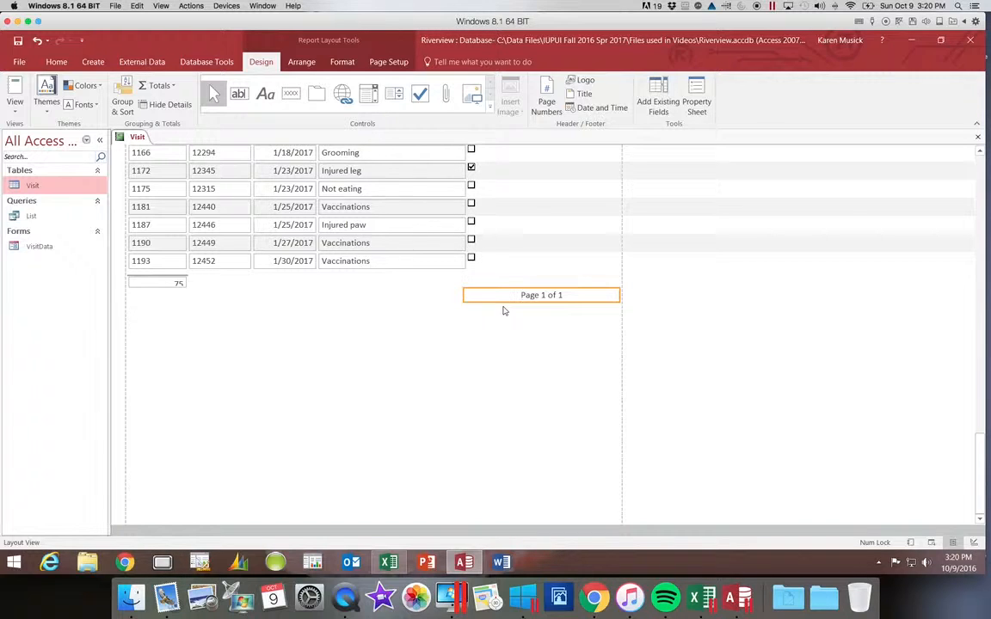
Slightly enlarge the record count control below the VisitID column so its number shows in full
click(179, 285)
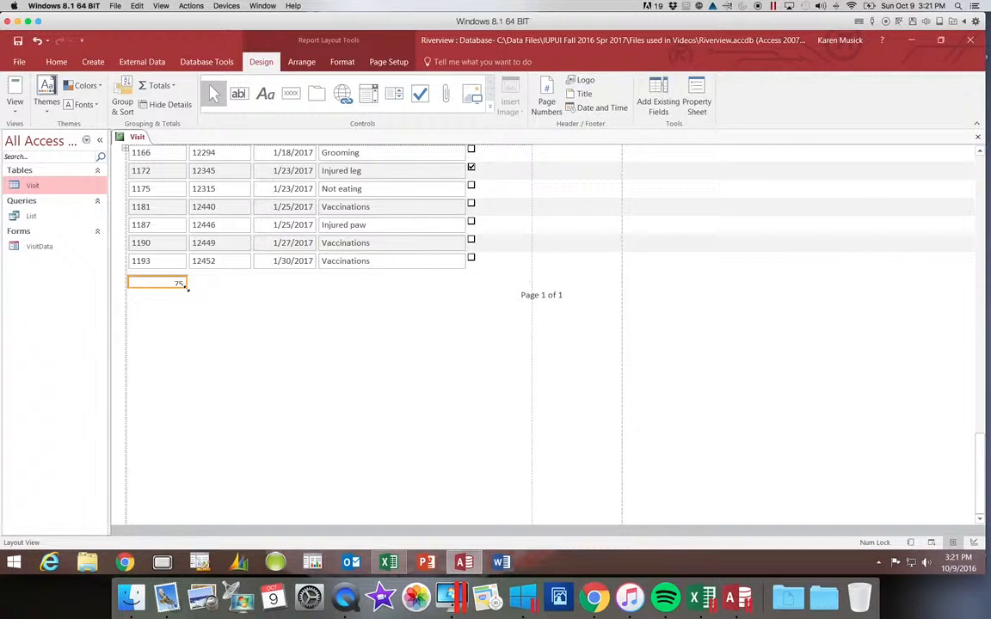
click(186, 289)
drag(187, 289, 189, 294)
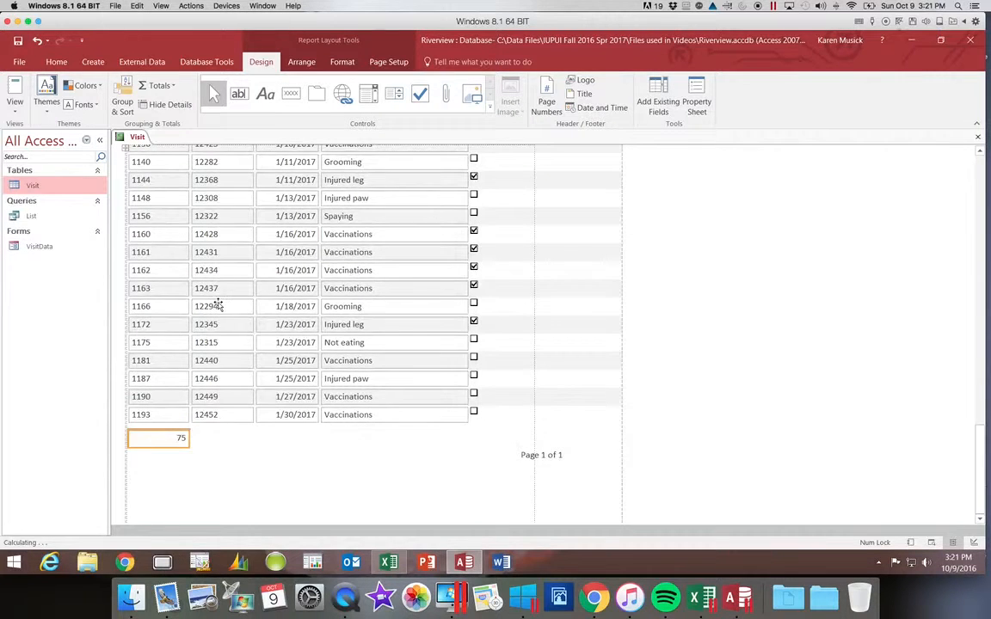
click(188, 447)
drag(187, 447, 189, 444)
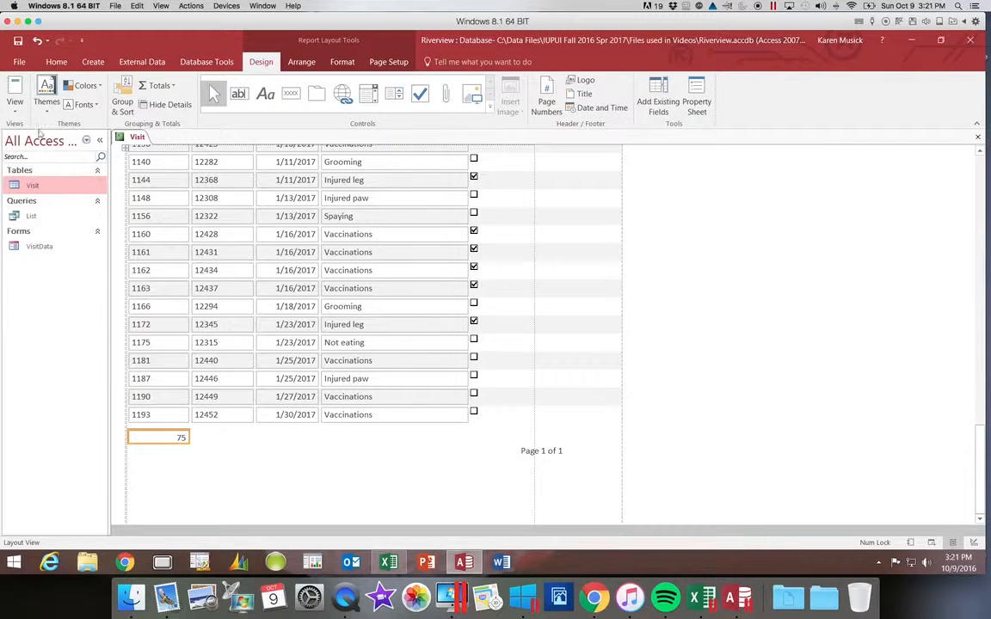
Check every page of the Visit report in Print Preview, zoomed to Fit to Window, and return to the layout
click(16, 104)
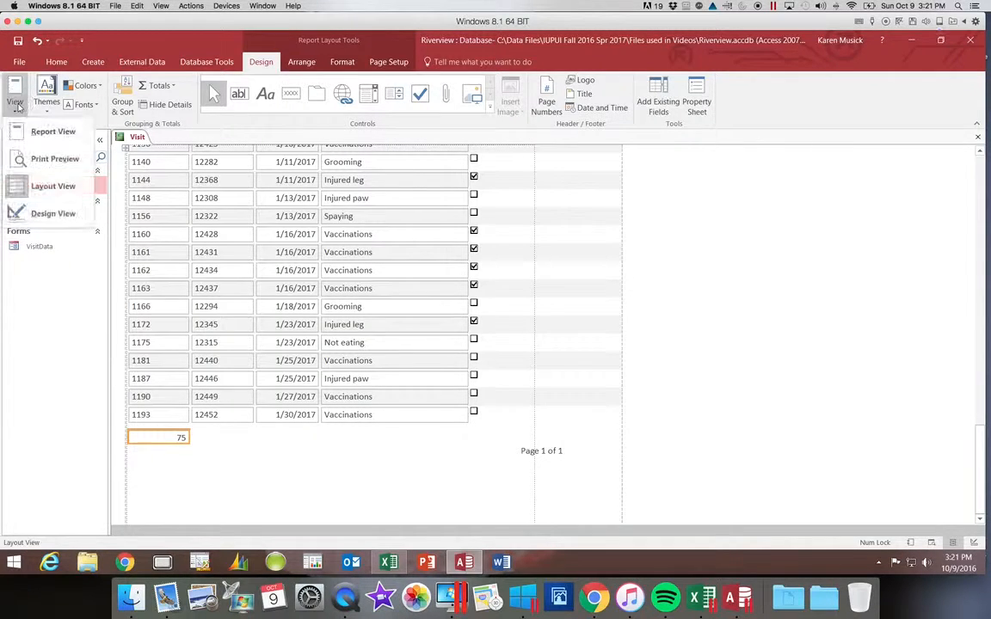
click(41, 161)
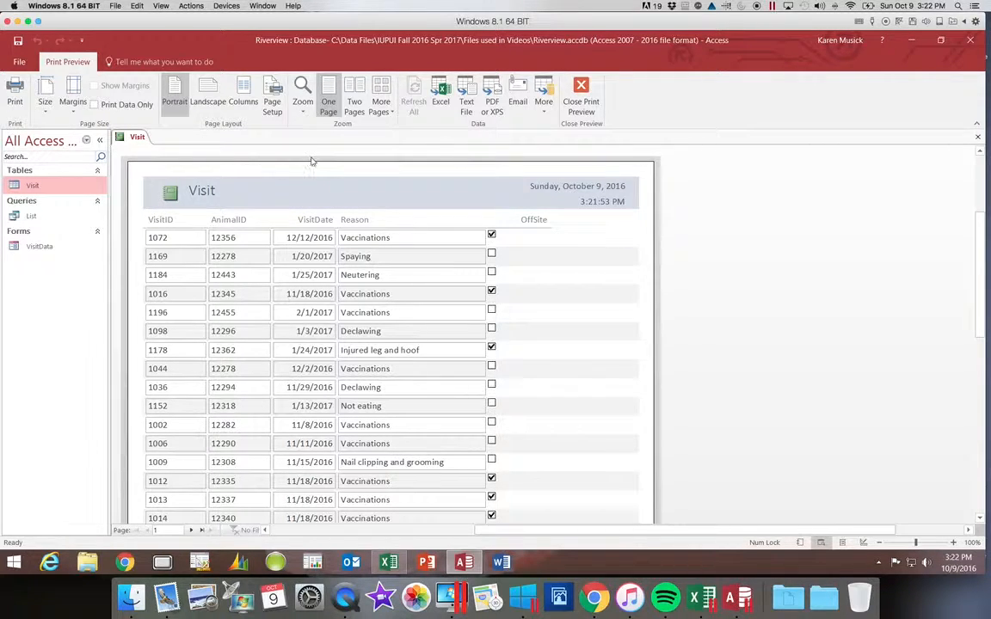
click(303, 112)
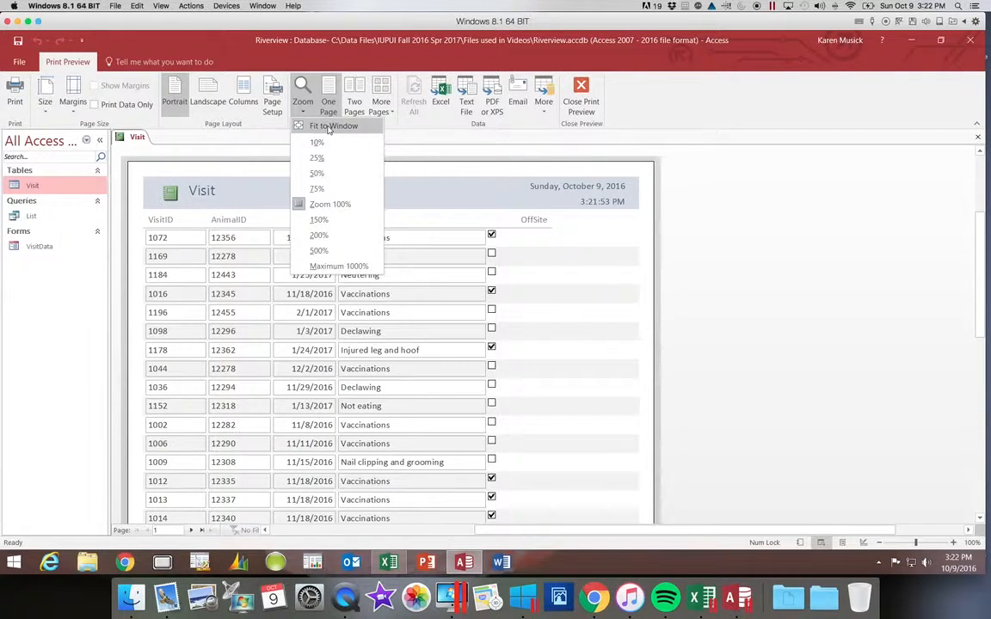
click(325, 127)
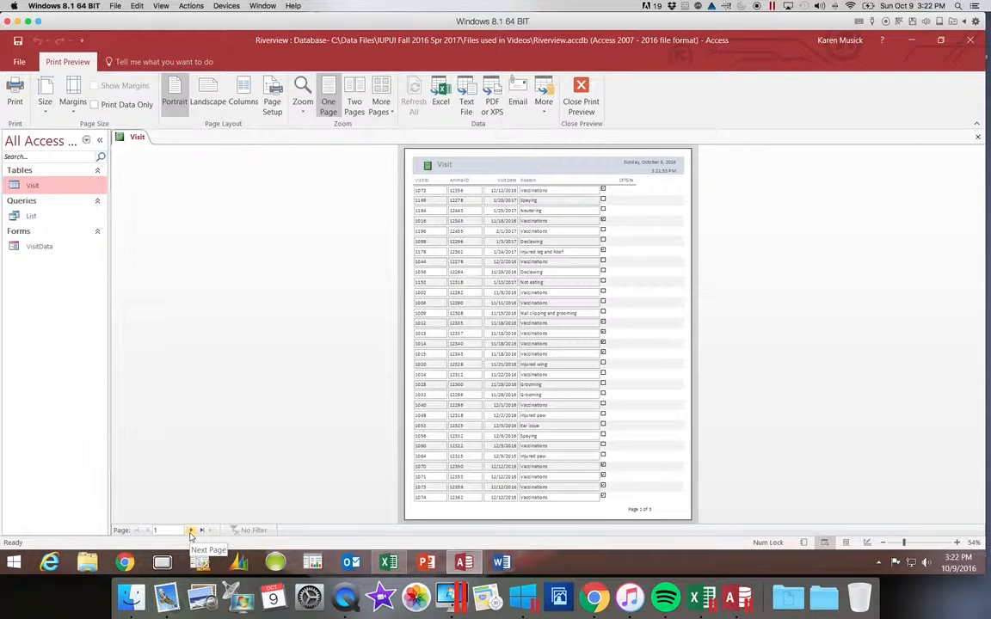
click(191, 530)
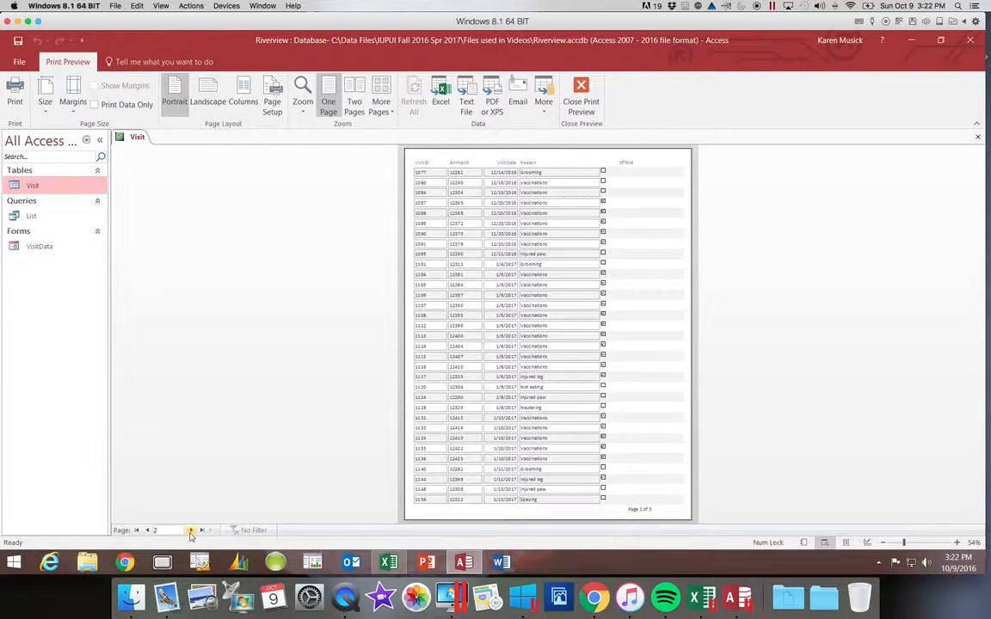
click(191, 531)
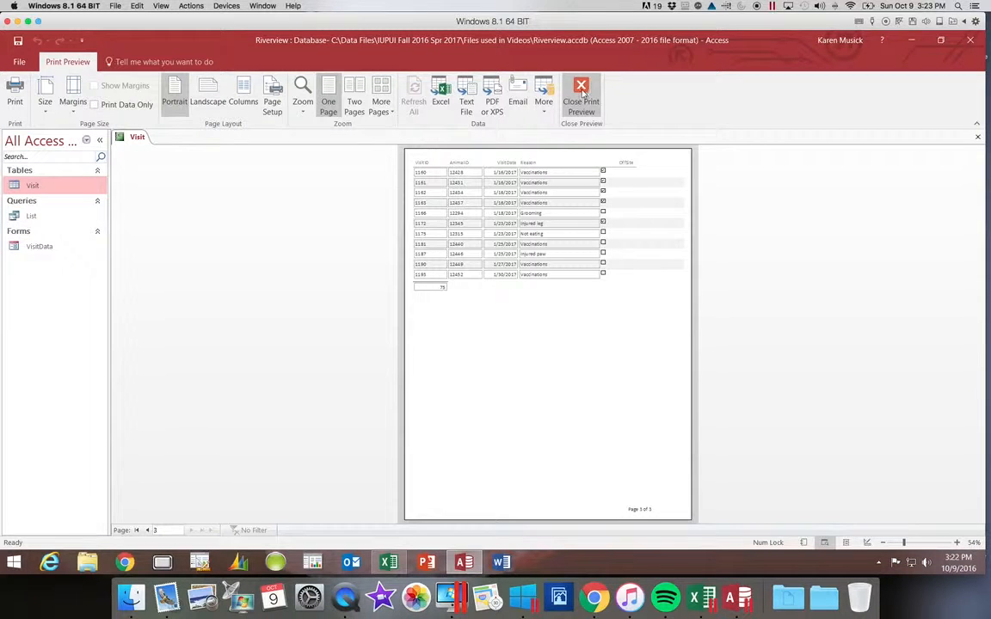
click(583, 95)
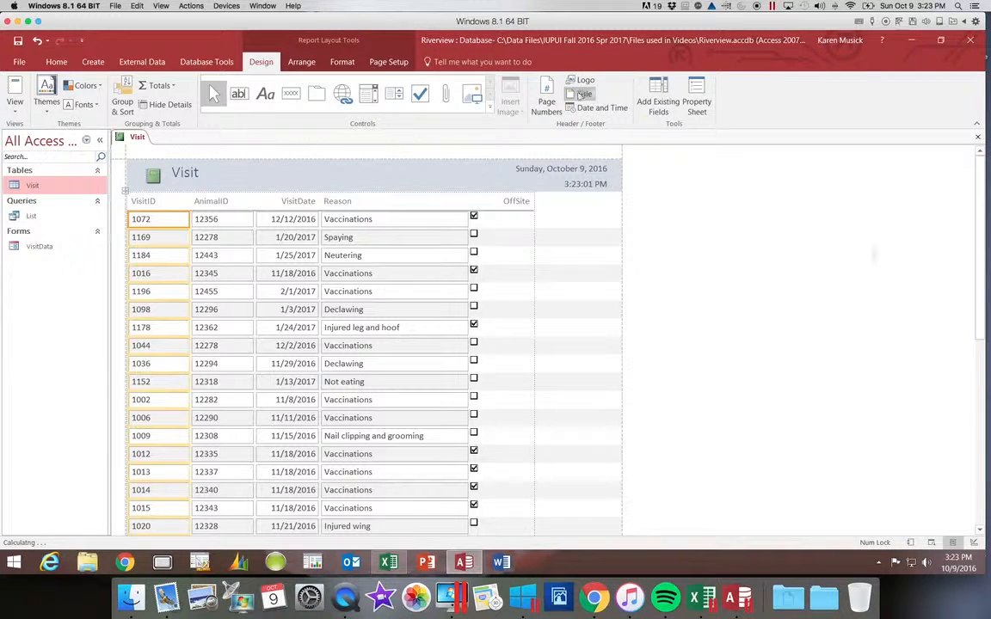
Slightly narrow the report's VisitDate column and shrink the OffSite column so it just fits its heading
click(300, 201)
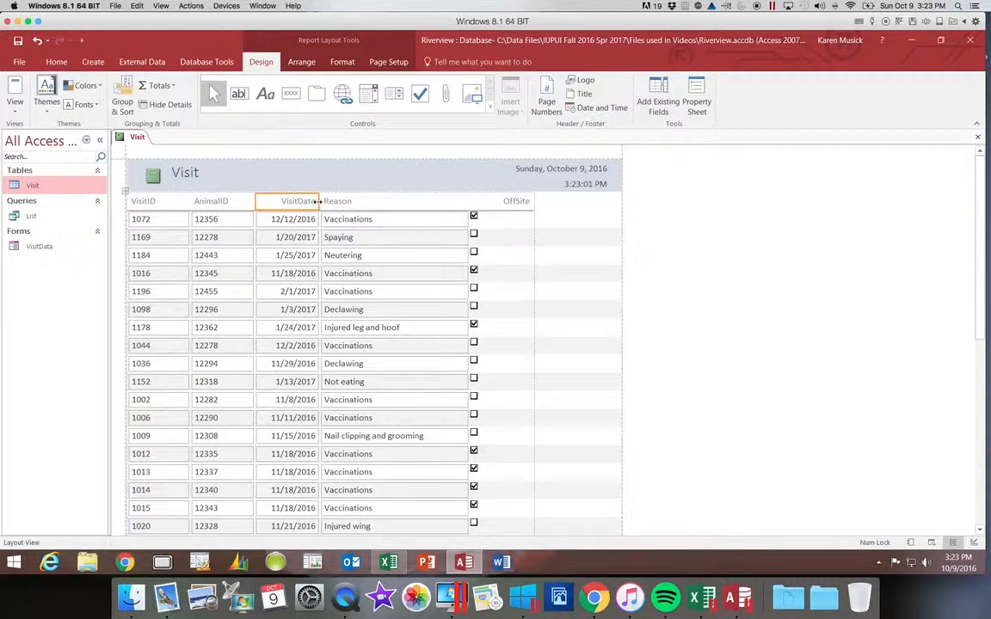
click(311, 201)
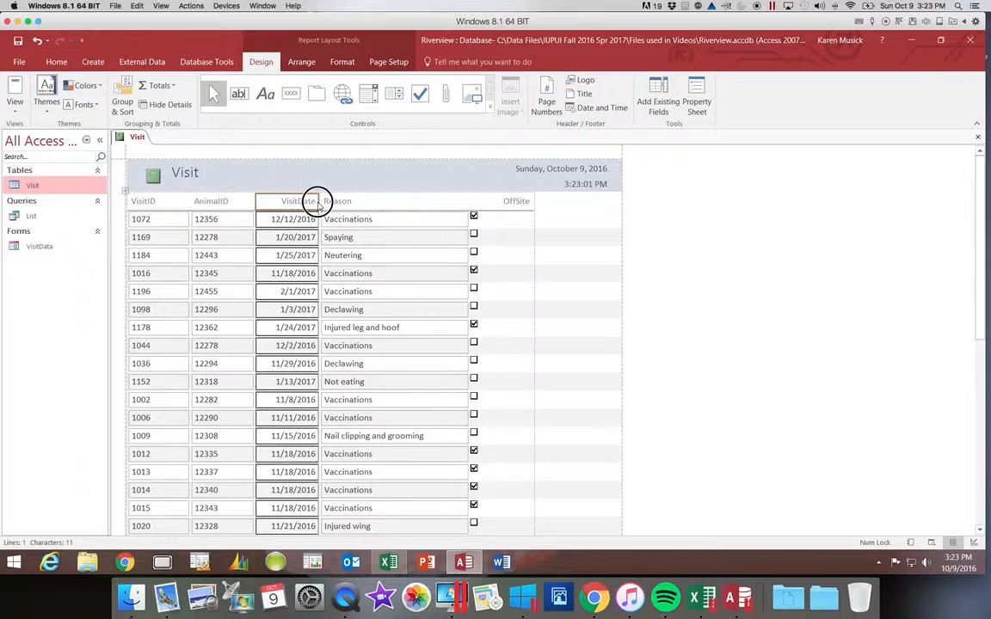
click(305, 201)
click(269, 202)
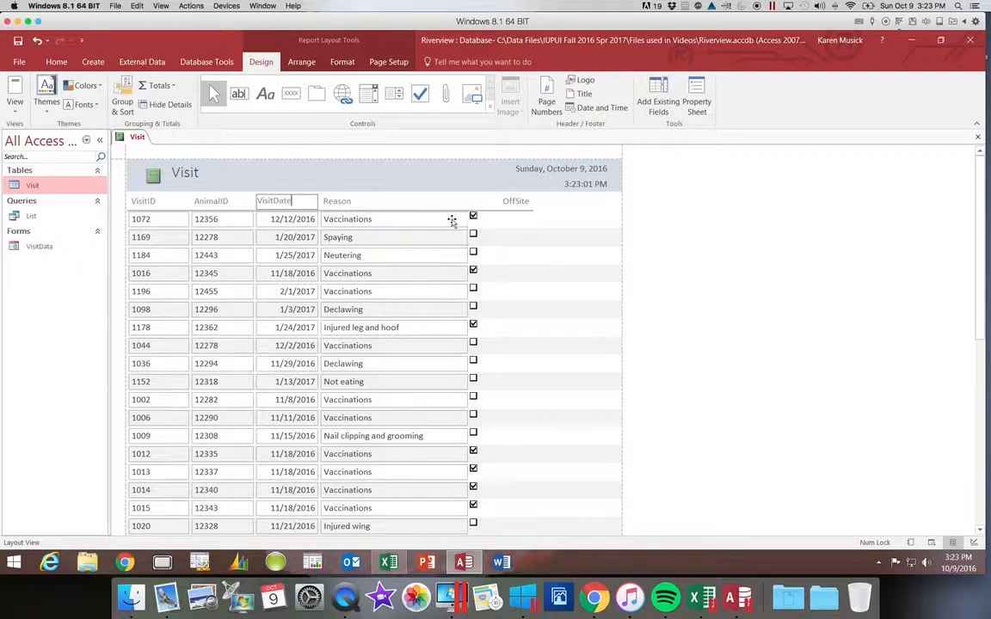
click(514, 204)
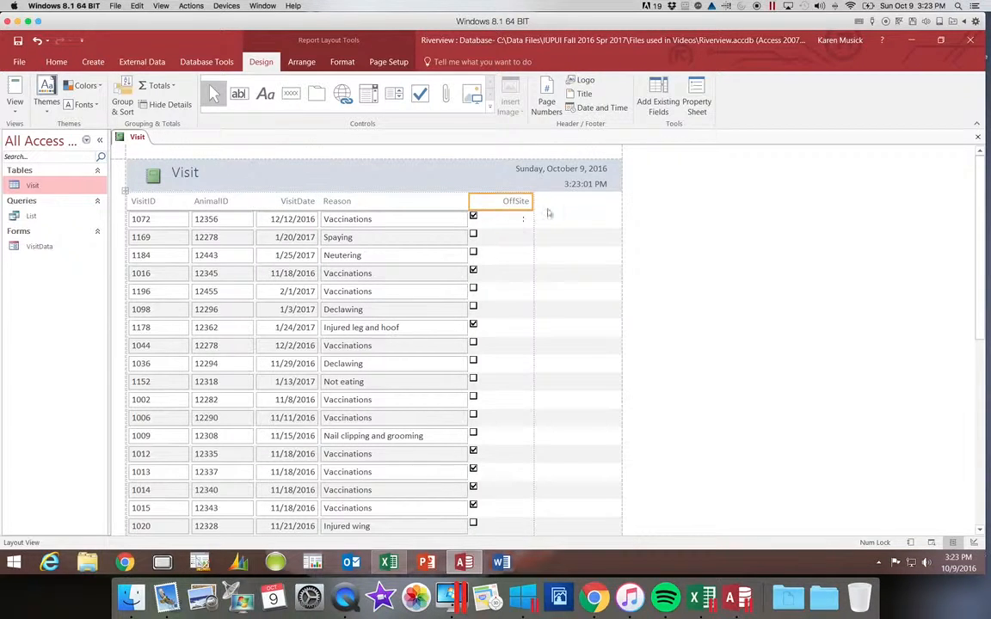
drag(533, 200, 504, 207)
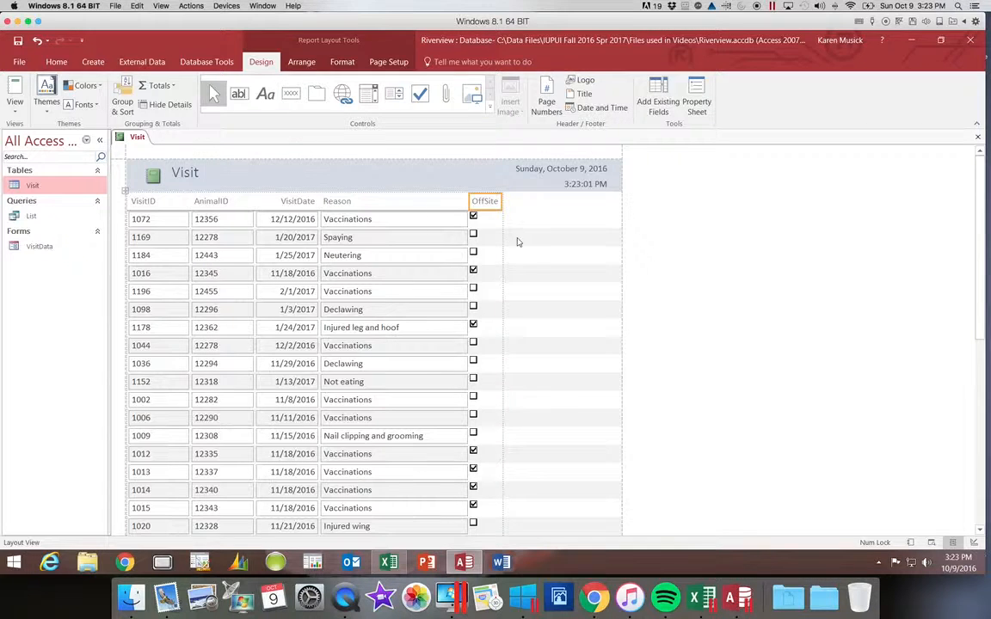
Save the report under the name VisitDetails
click(18, 42)
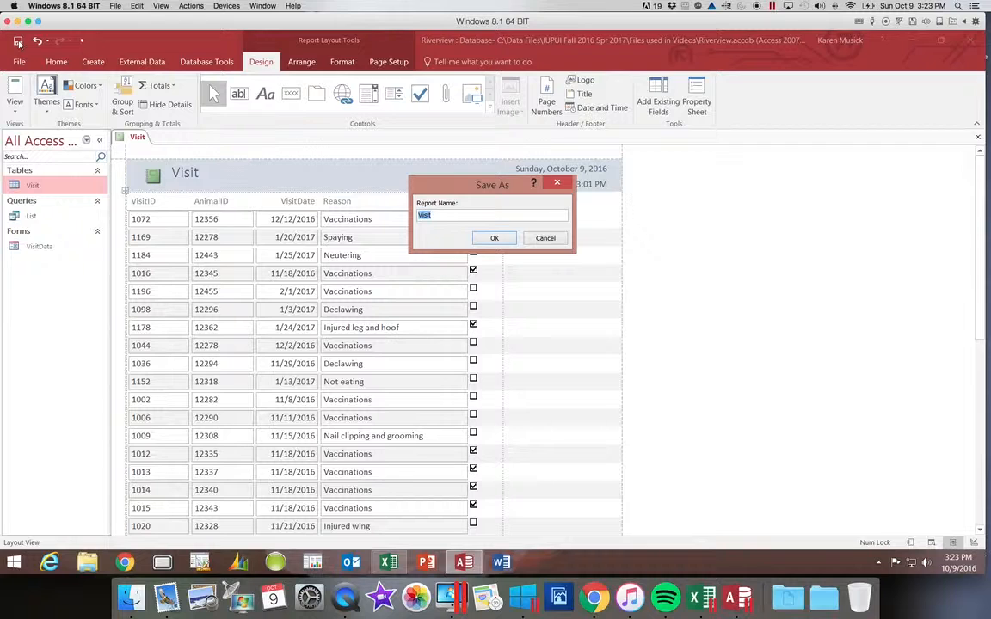
text(Vi)
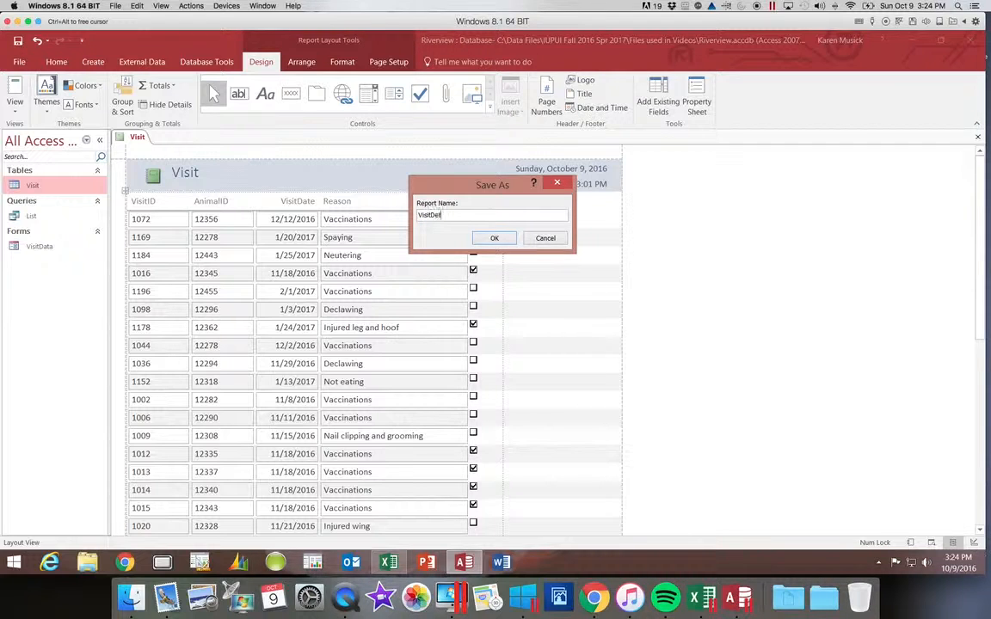
key(Return)
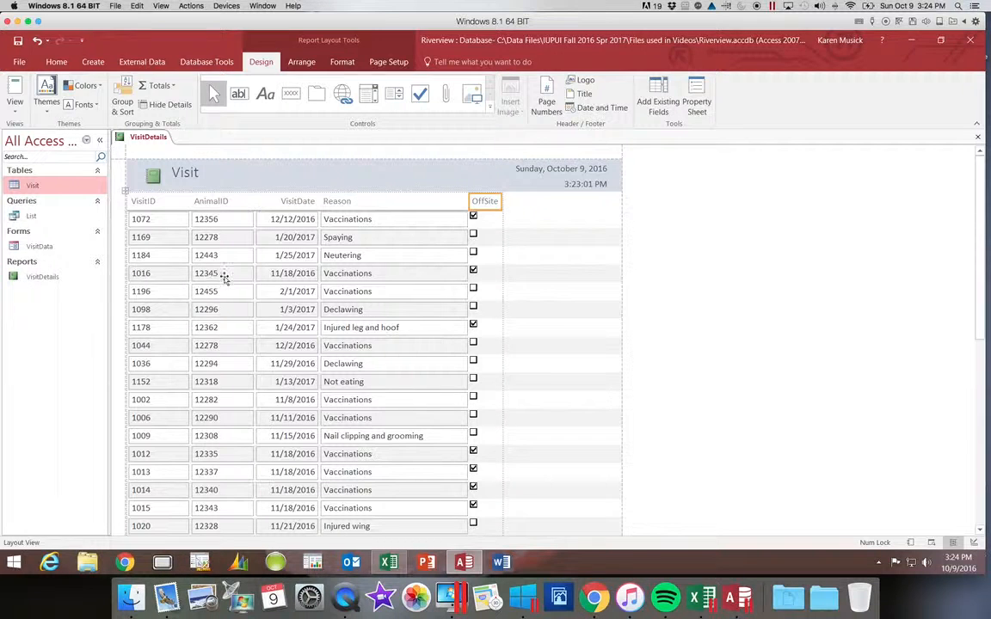
Review the available printers in the report's print settings, choose Adobe PDF, and cancel without printing
click(19, 62)
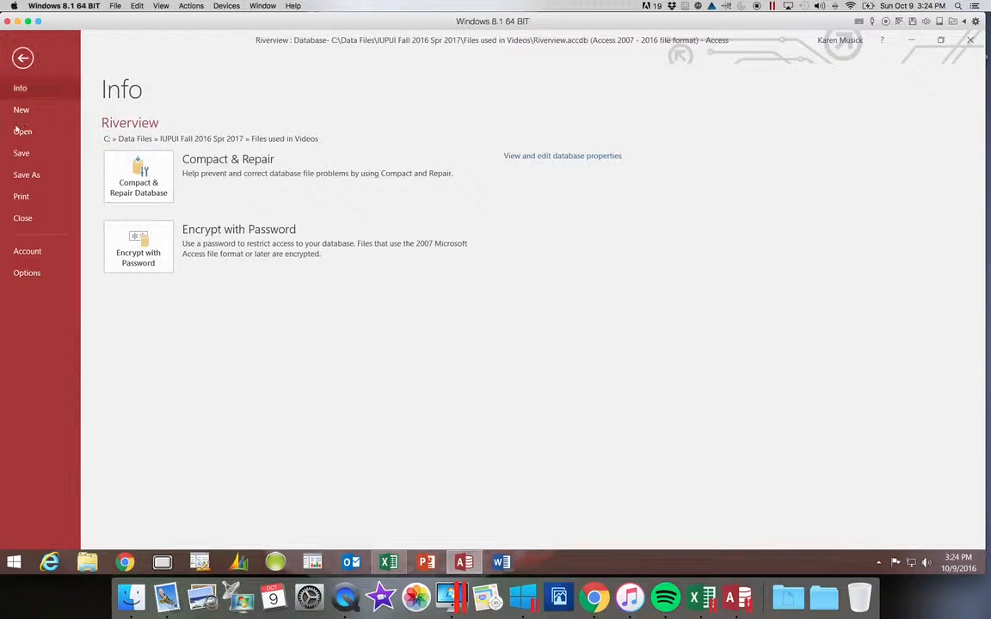
click(22, 197)
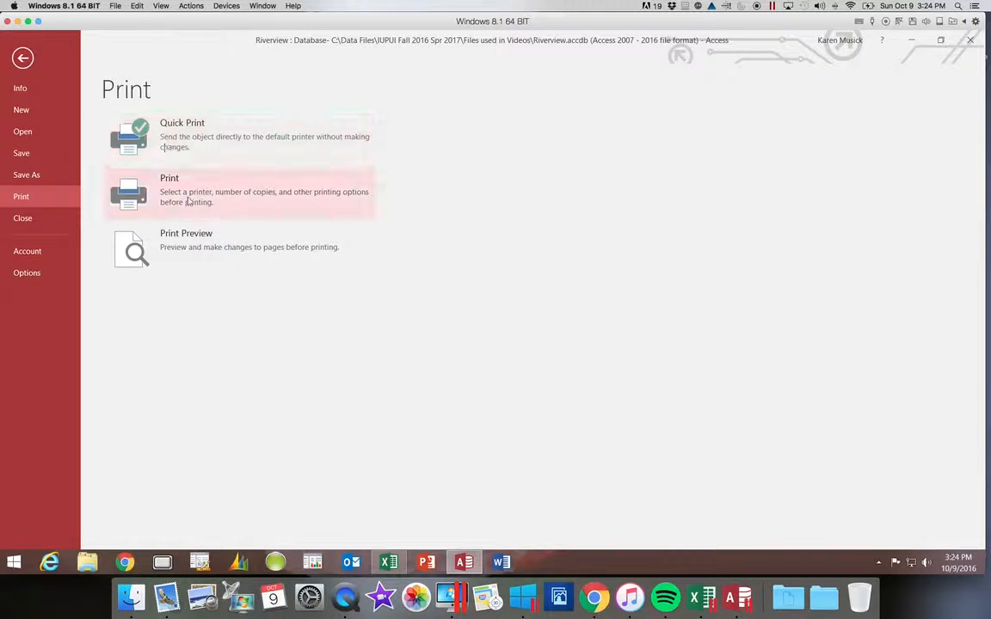
click(191, 213)
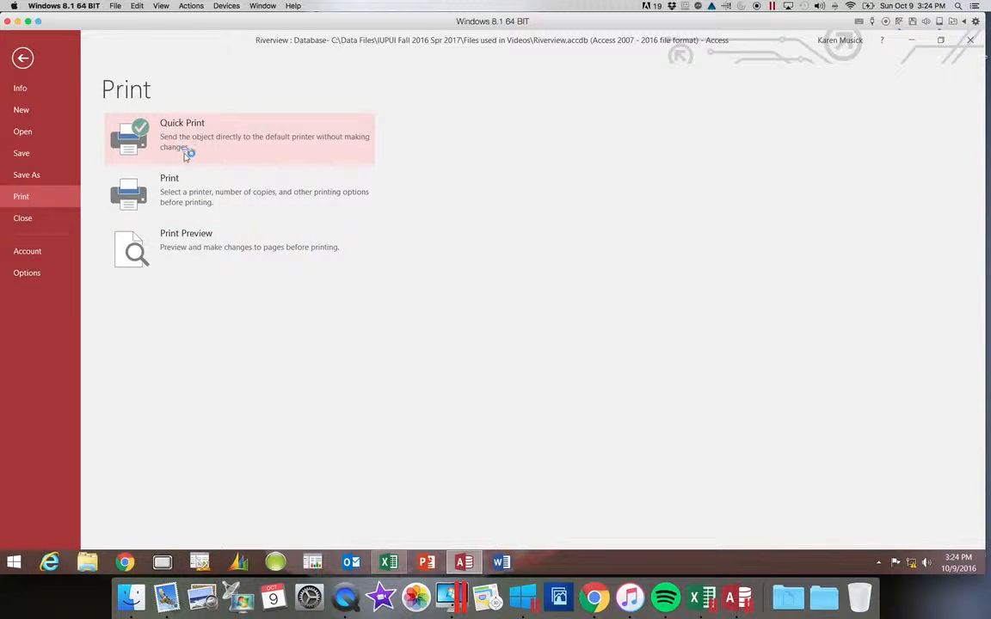
click(150, 199)
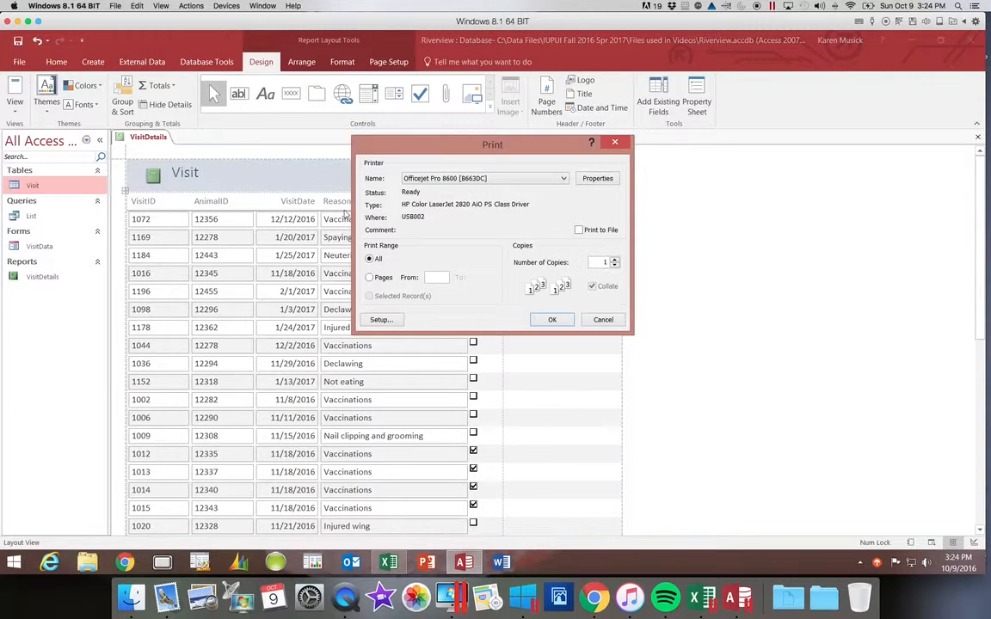
click(462, 179)
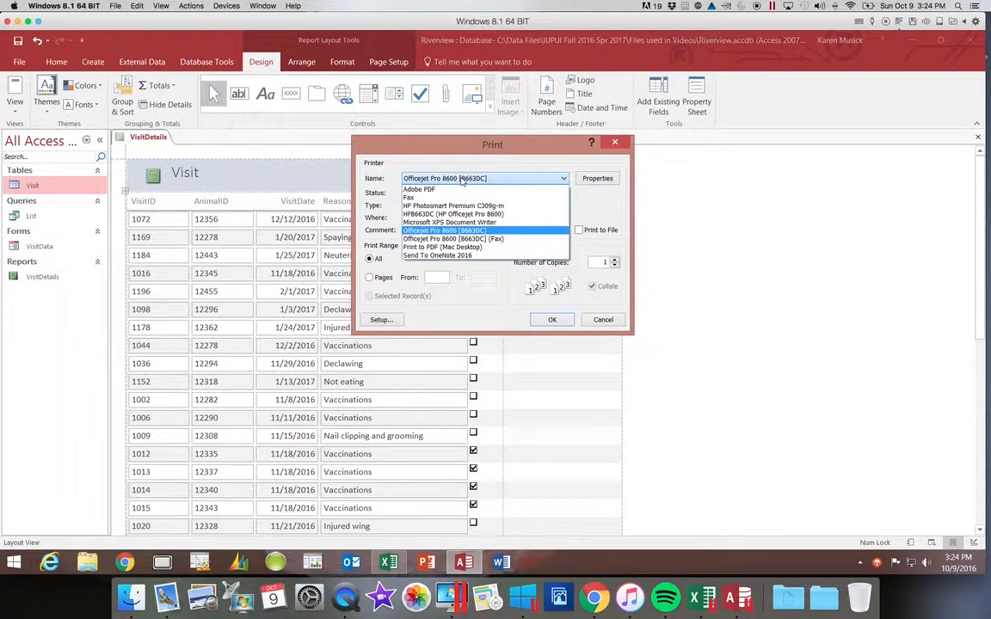
click(462, 178)
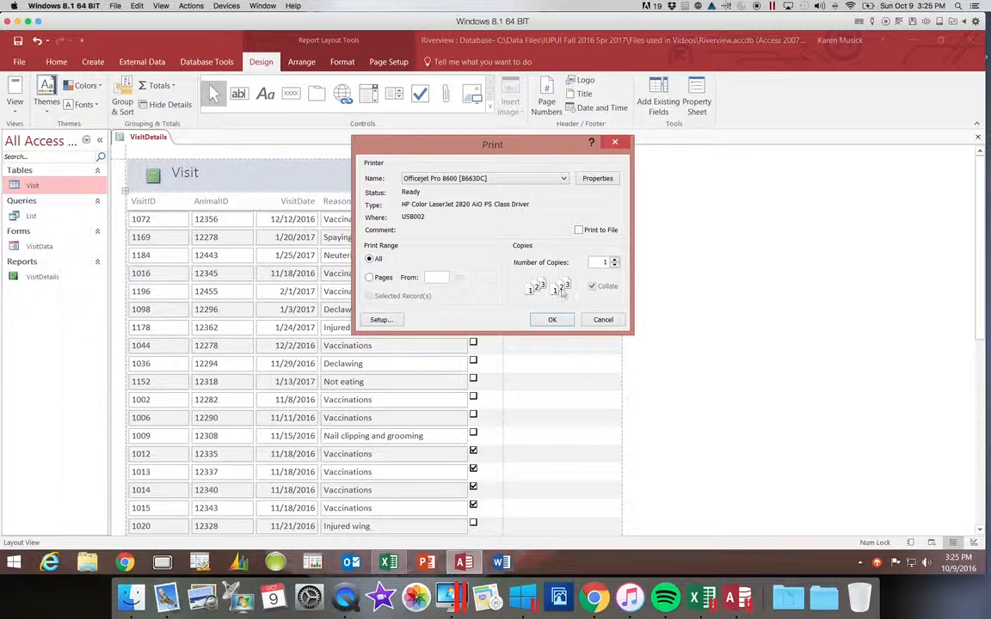
click(563, 178)
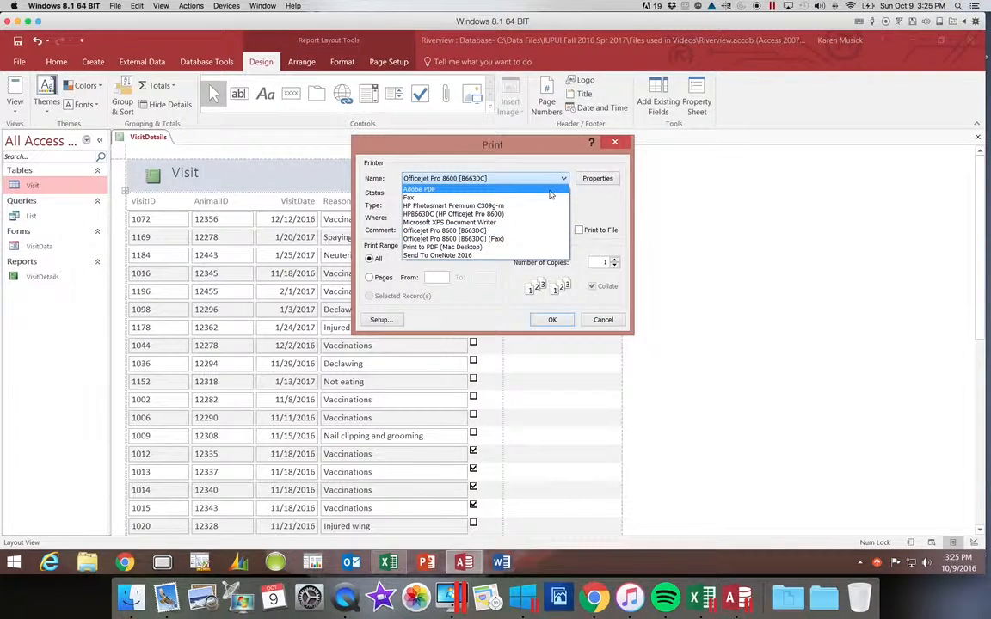
click(508, 189)
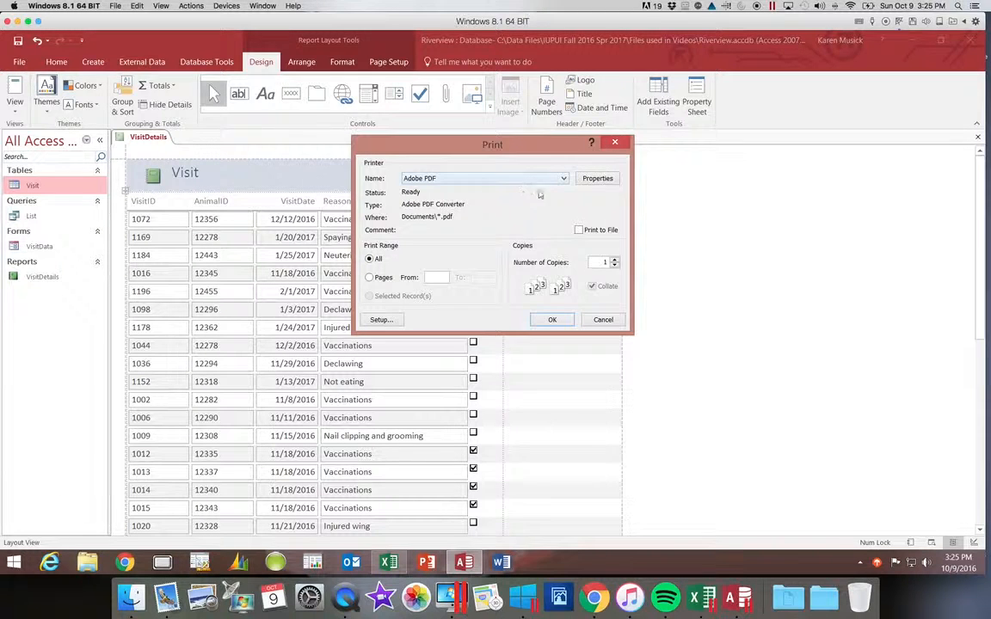
click(612, 319)
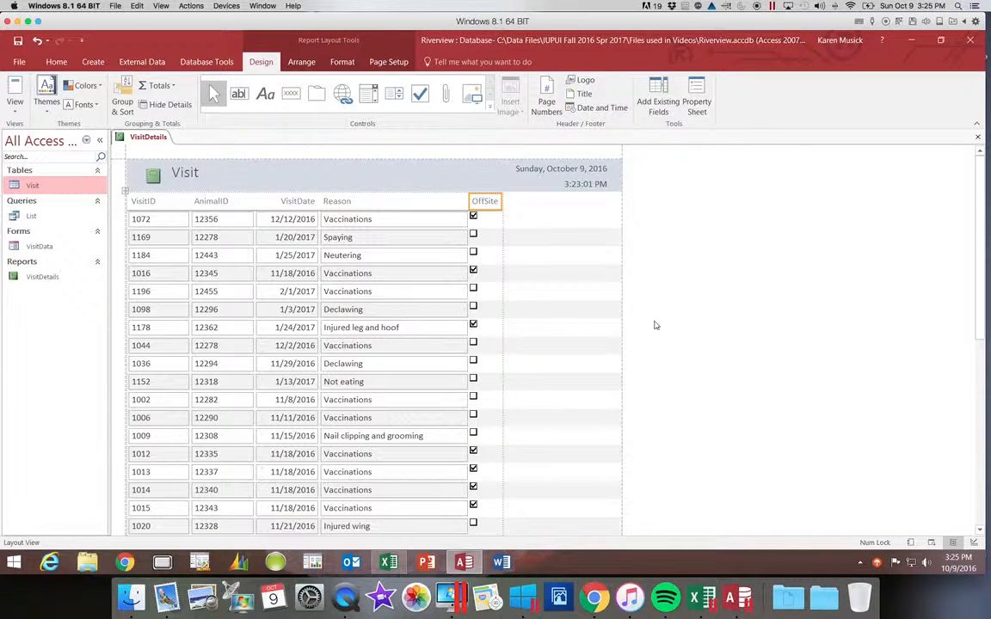
Close the VisitDetails report
click(978, 138)
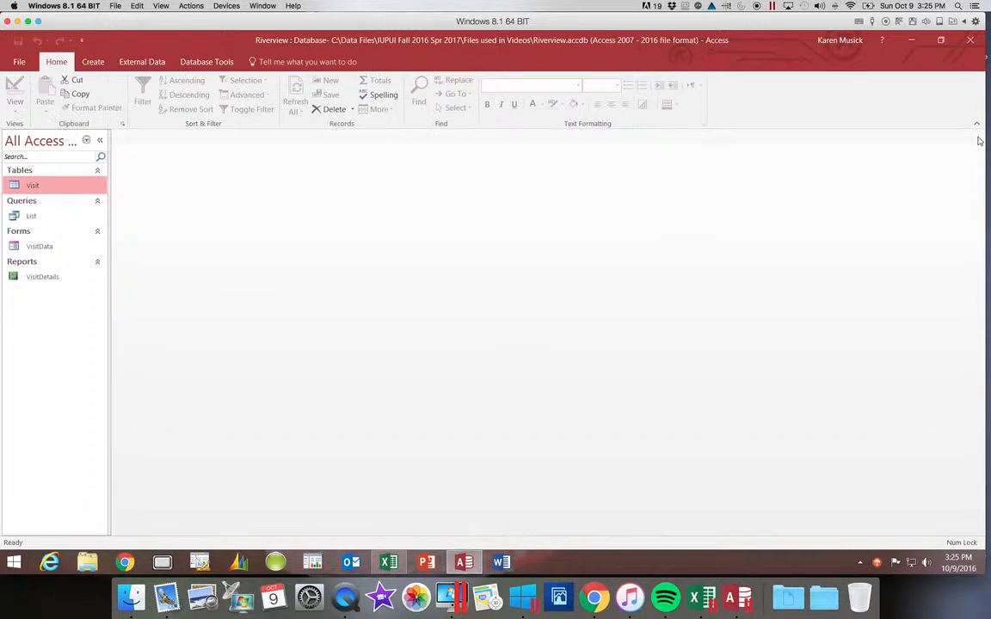